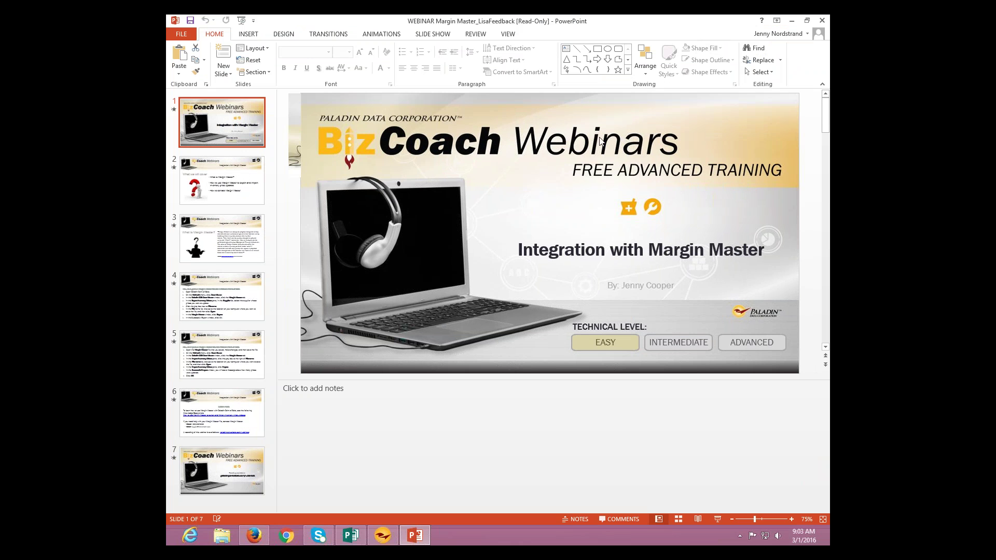
Step: Go to slide 2, the 'What we will cover' agenda with its three bullets
click(256, 193)
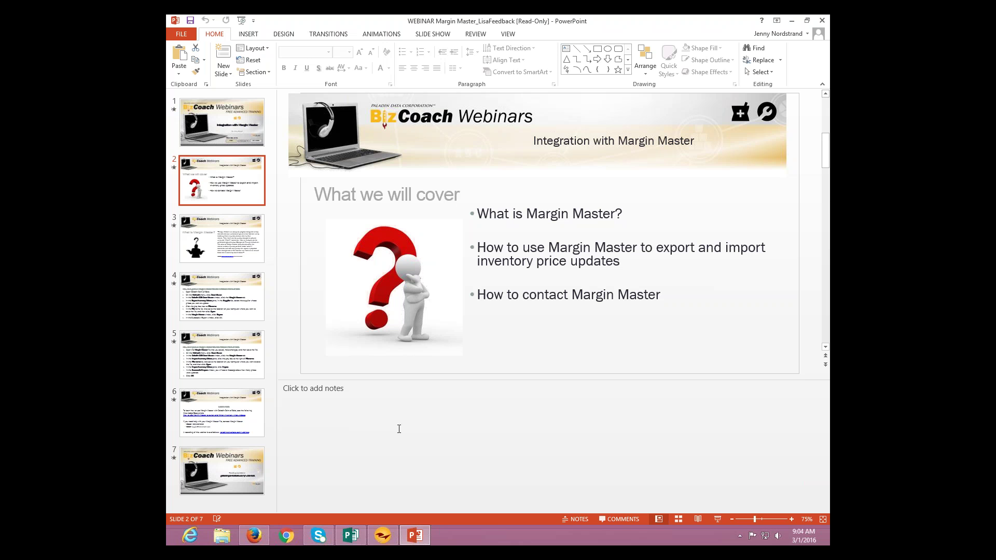
Step: Display slide 3, 'What is Margin Master?', with its quoted product description
click(213, 253)
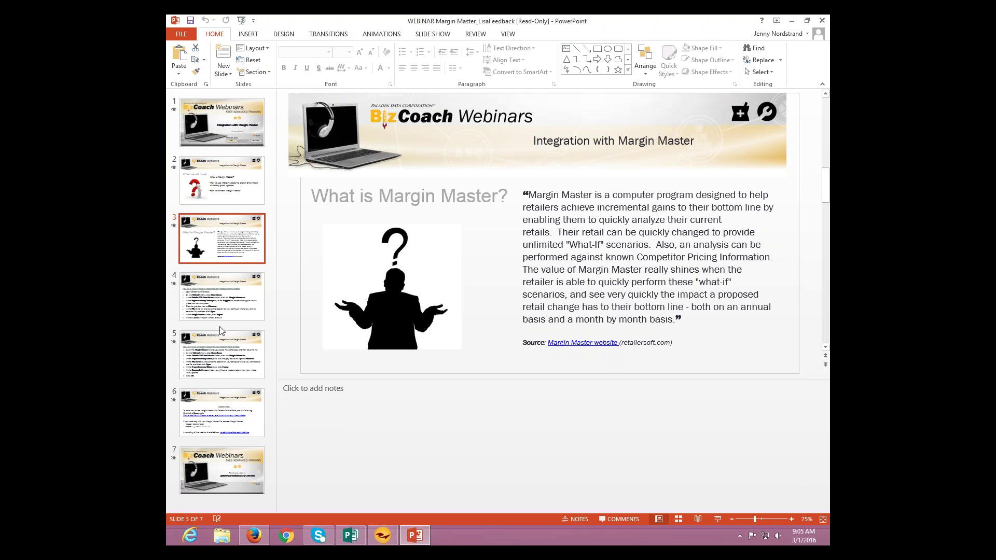
Step: Show slide 4 with the eight steps for exporting a Margin Master file
click(226, 310)
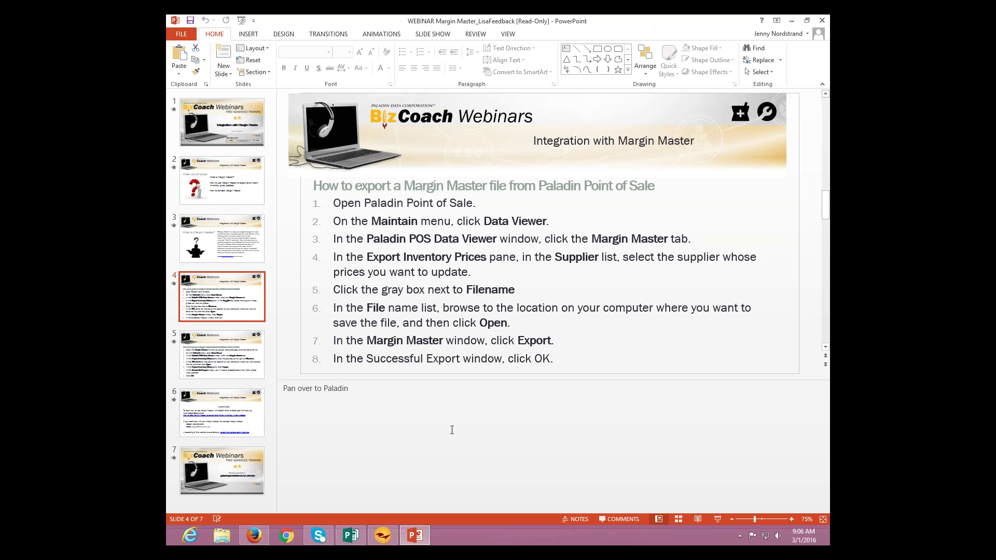
Step: Restore the PowerPoint window to reveal Paladin Point of Sale's New Features page
double_click(618, 27)
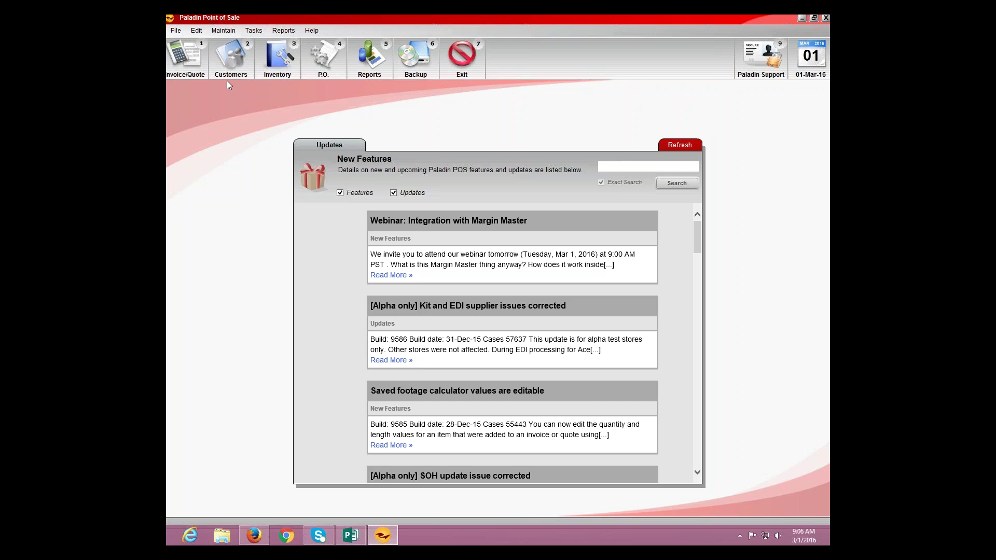
Step: Open the Data Viewer from Maintain and show its Margin Master tab with MarginMaster.txt paths
click(222, 31)
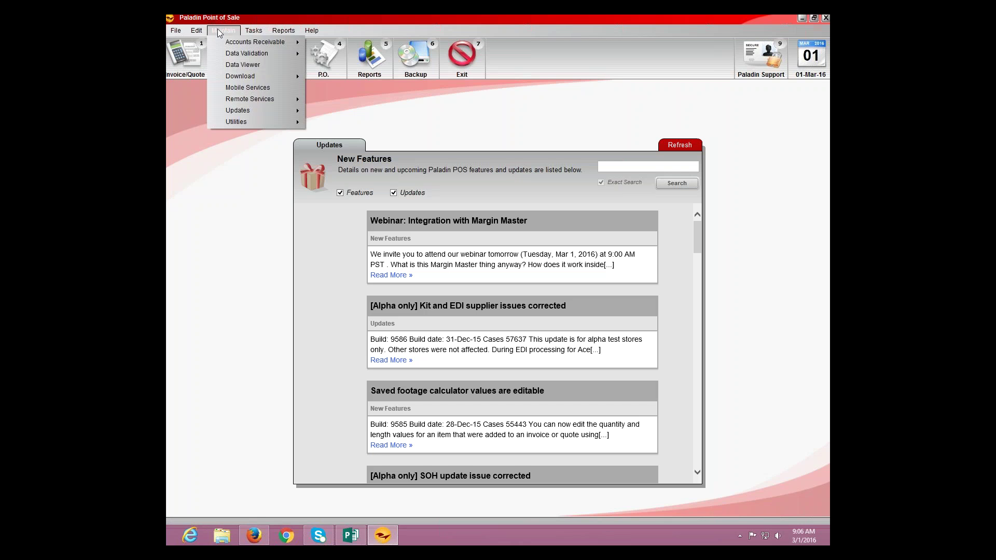
click(226, 65)
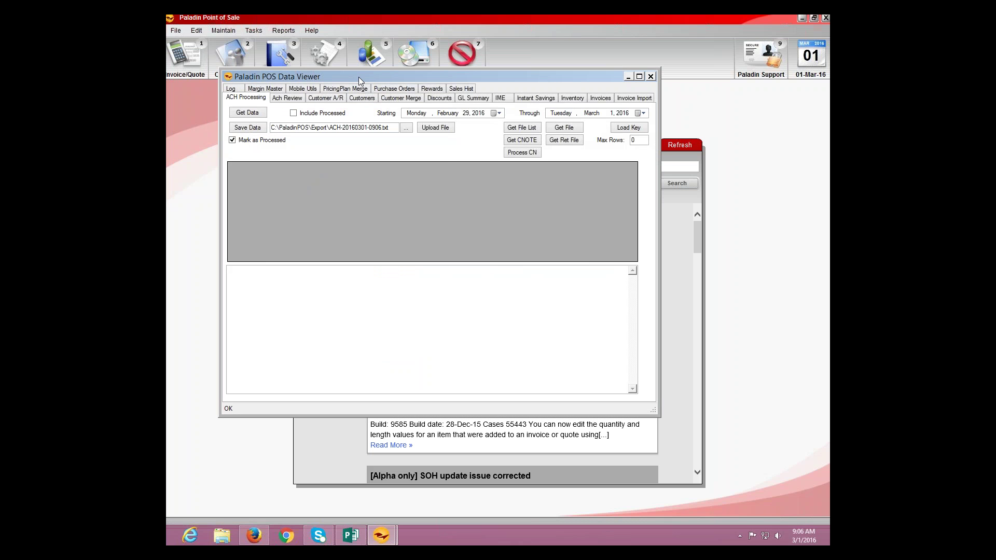
drag(363, 77, 433, 73)
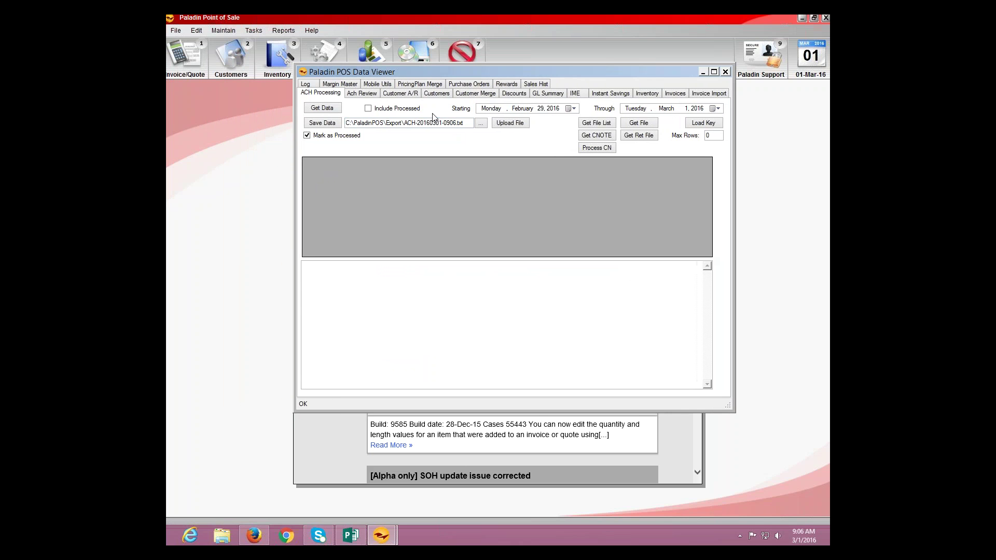
click(349, 85)
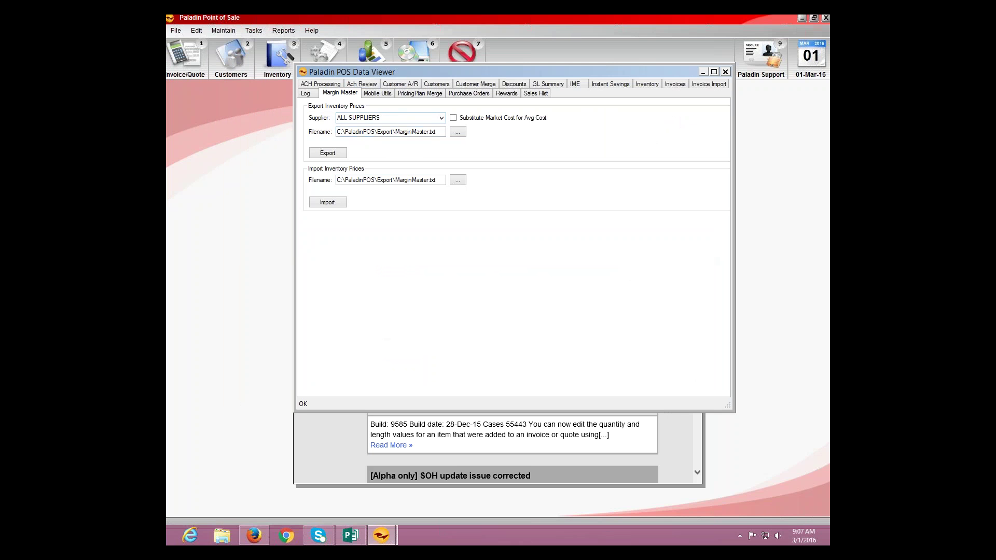
Step: Restrict the price export to supplier HILLMAN and bring up the export Filename chooser
click(442, 119)
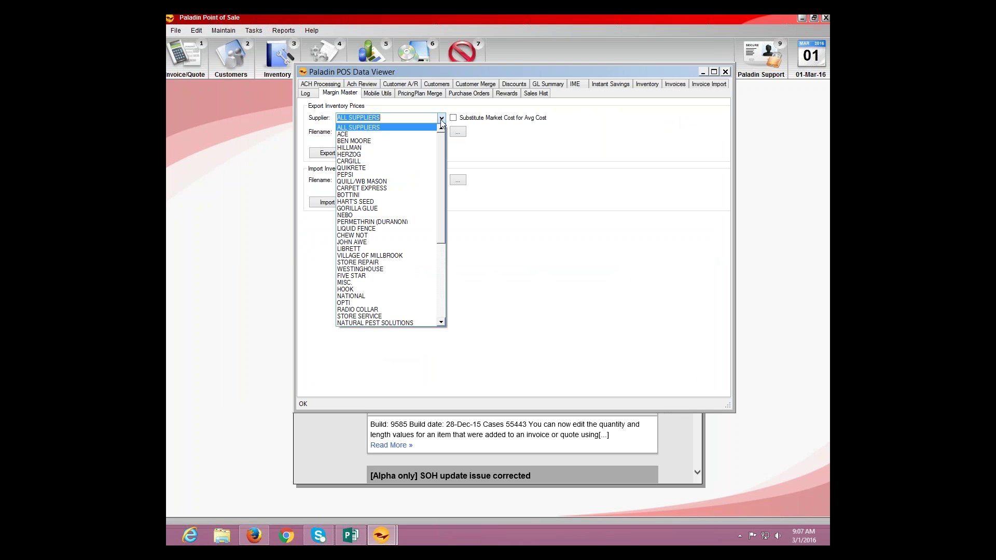
click(387, 149)
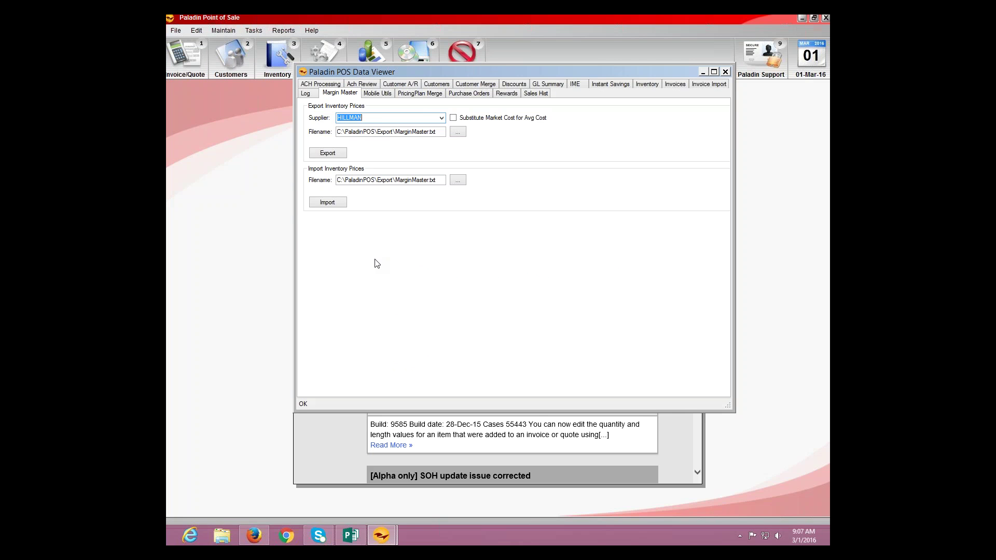
click(459, 134)
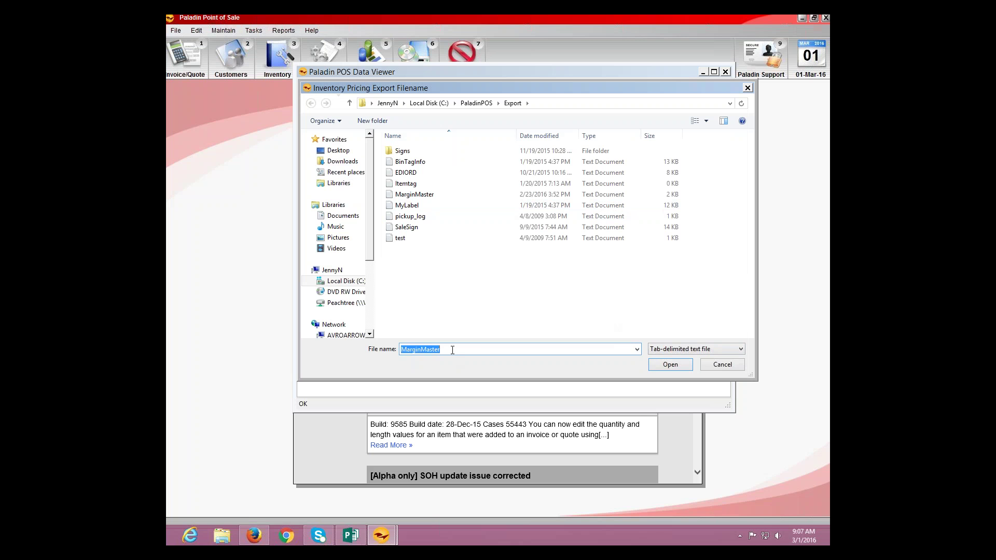
Step: Enter 'Test' as the file name, browse to Local Disk (C:), and dismiss the file-not-found warning
click(454, 349)
text(Test)
click(338, 150)
click(405, 259)
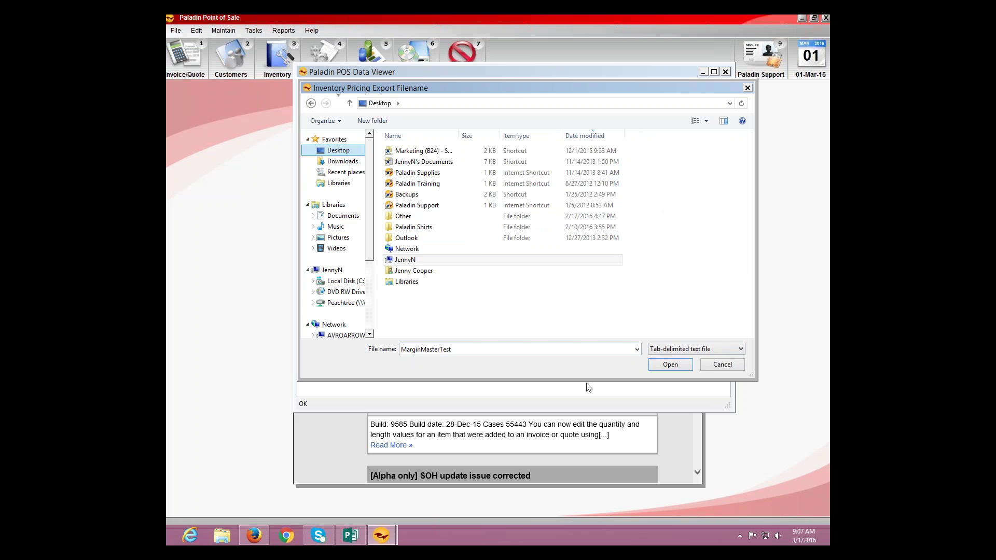
click(654, 365)
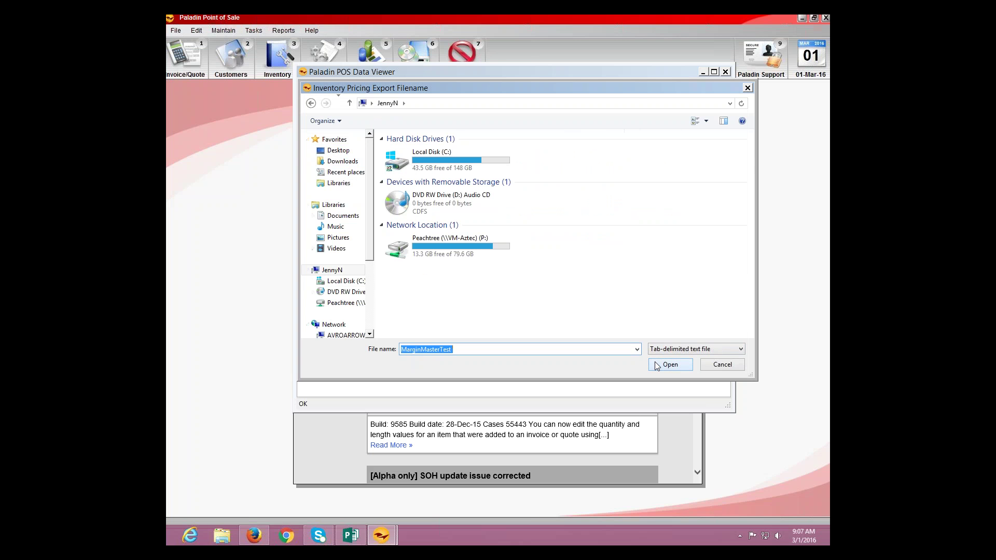
double_click(426, 156)
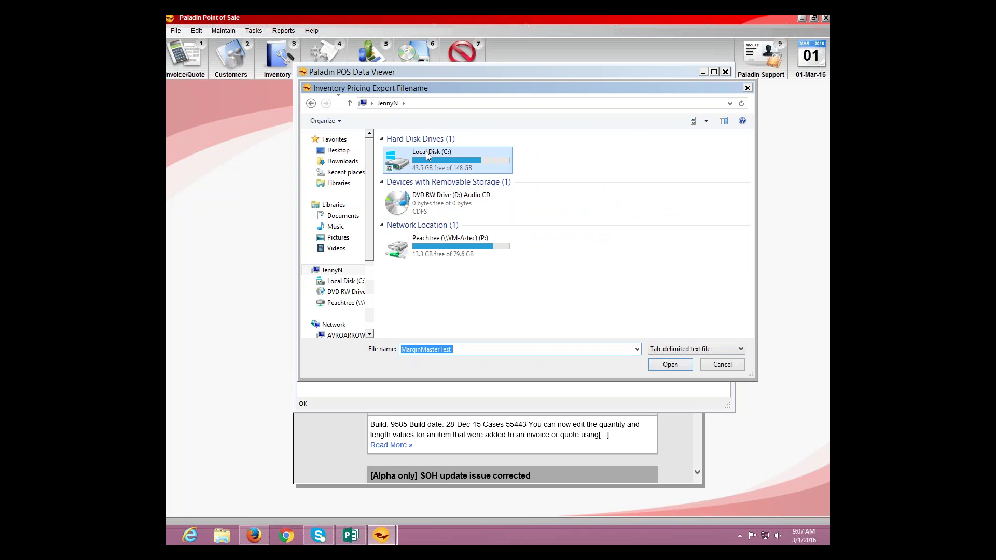
click(668, 366)
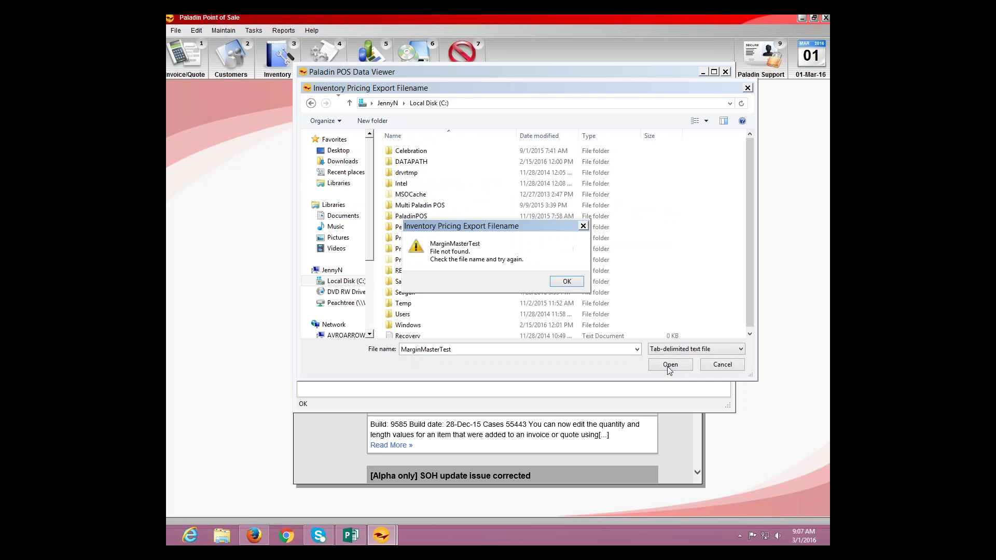
click(566, 281)
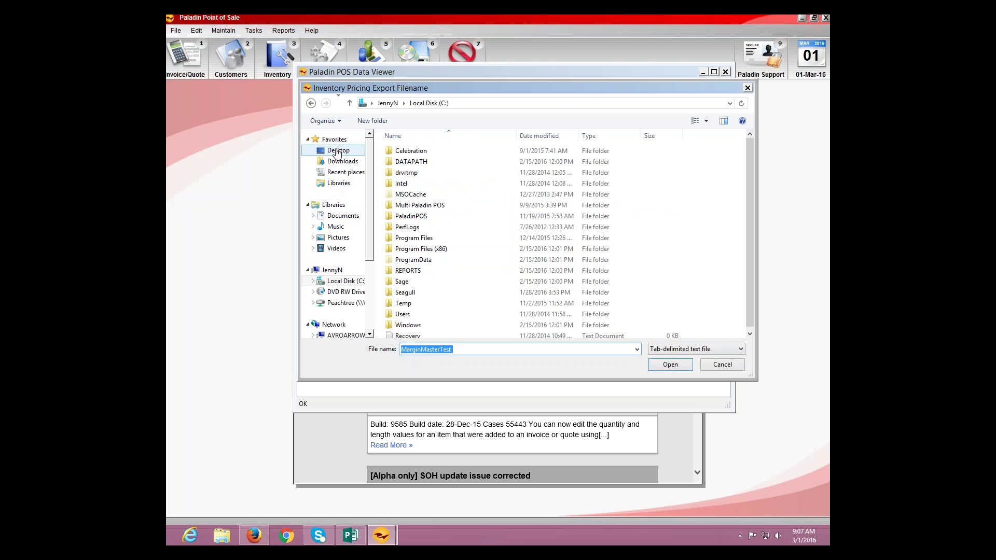
Step: Browse again via the user folder to Local Disk (C:), then cancel the chooser
click(337, 151)
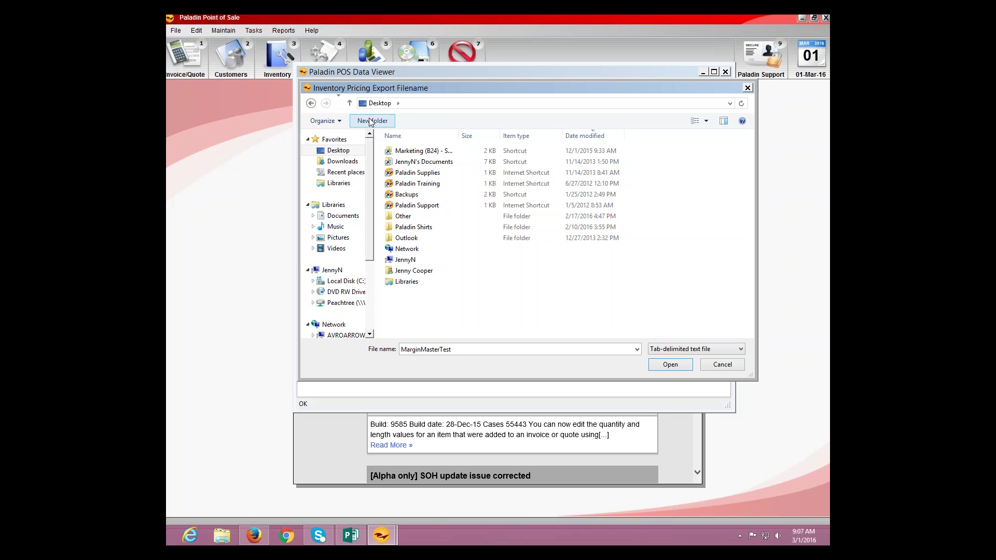
click(394, 263)
double_click(394, 262)
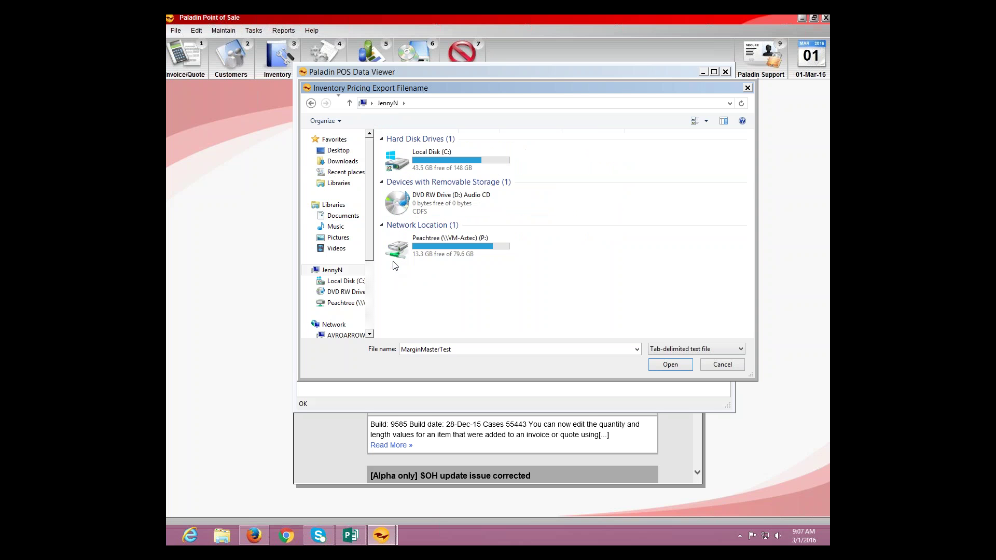
double_click(439, 159)
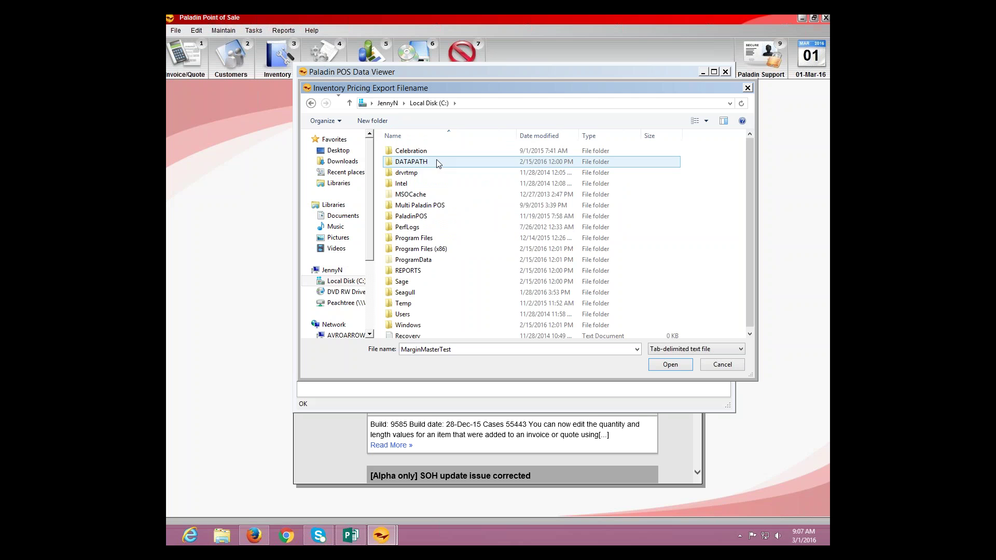
click(714, 366)
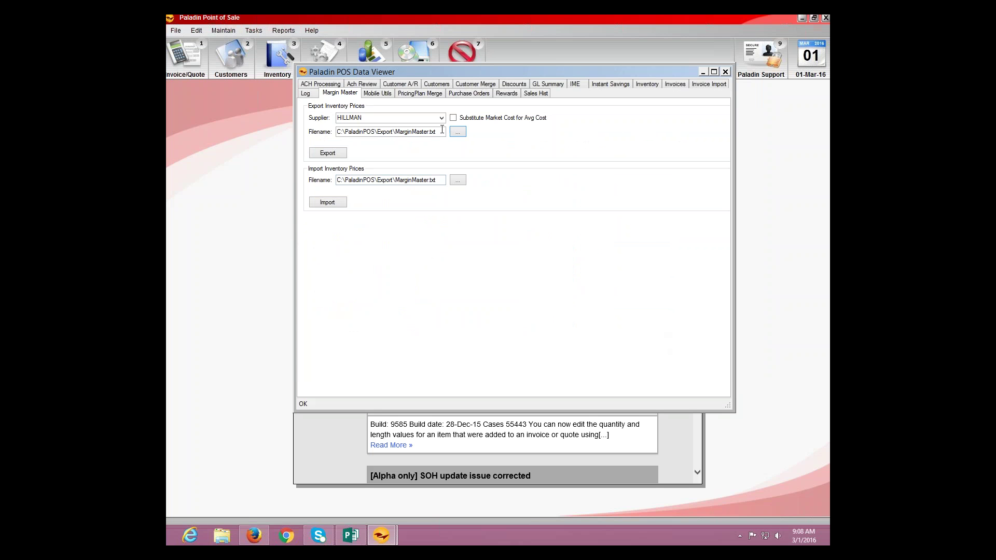
Step: Export HILLMAN prices, then force-close the hung Data Viewer with 'Close the program'
click(328, 153)
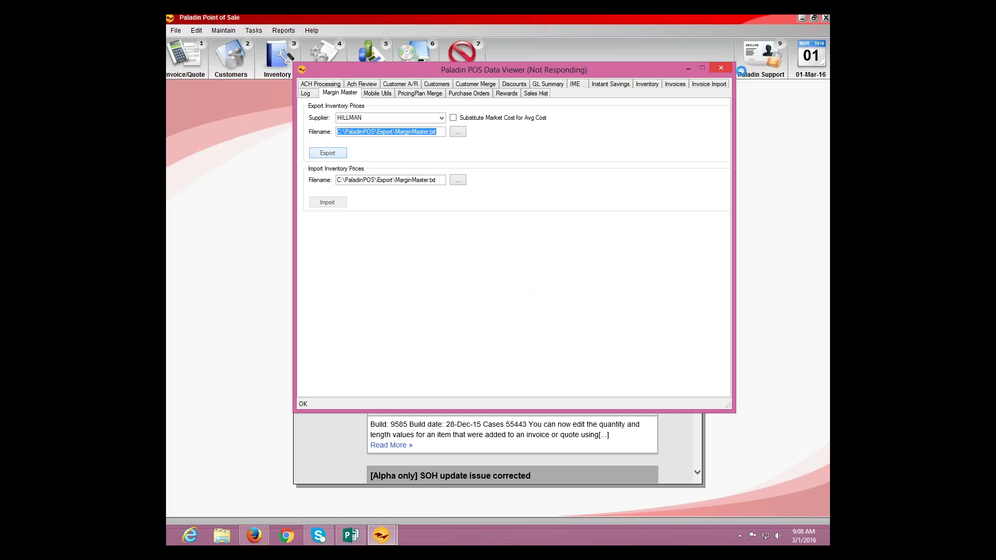
click(721, 69)
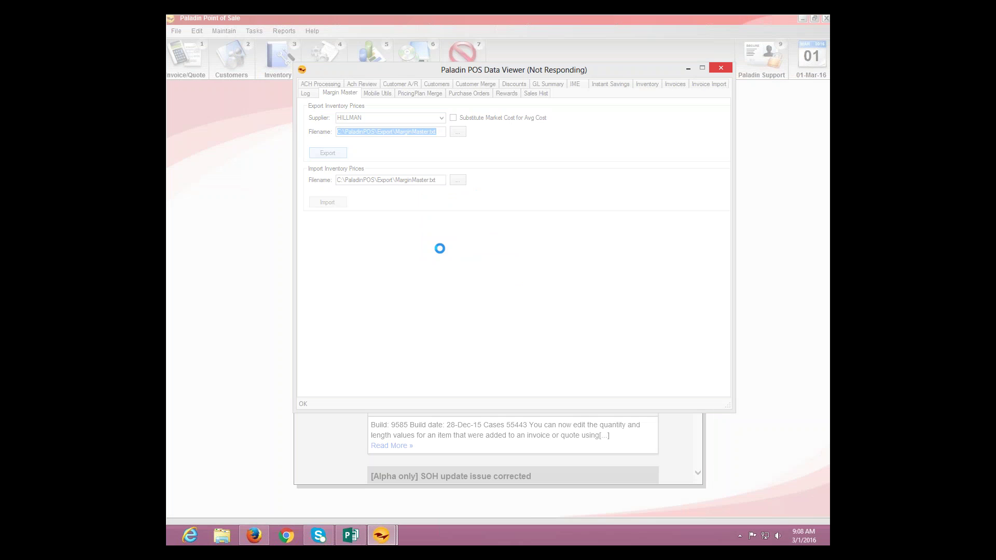
click(730, 67)
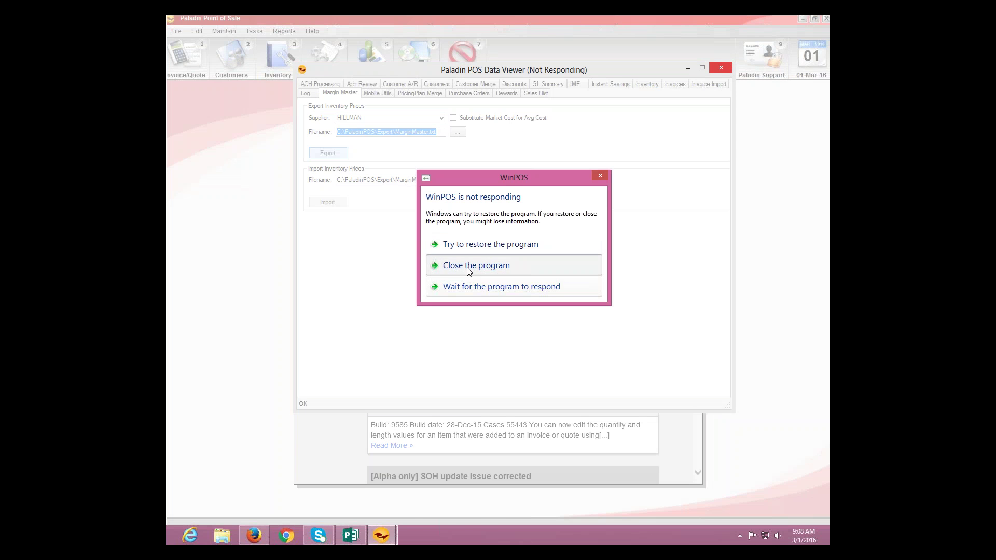
click(469, 265)
Step: Relaunch Paladin Point of Sale as administrator from its desktop shortcut
click(813, 40)
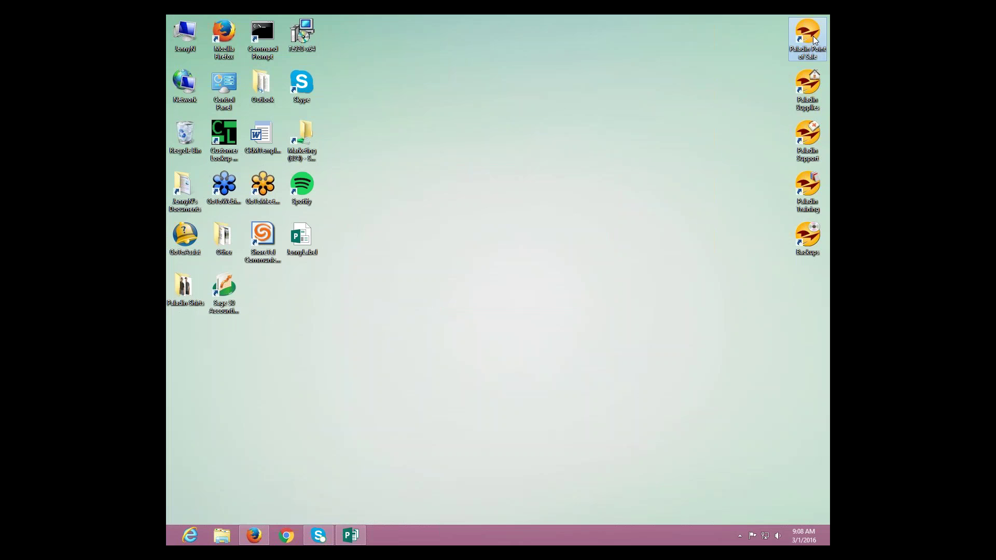
right_click(813, 39)
click(757, 78)
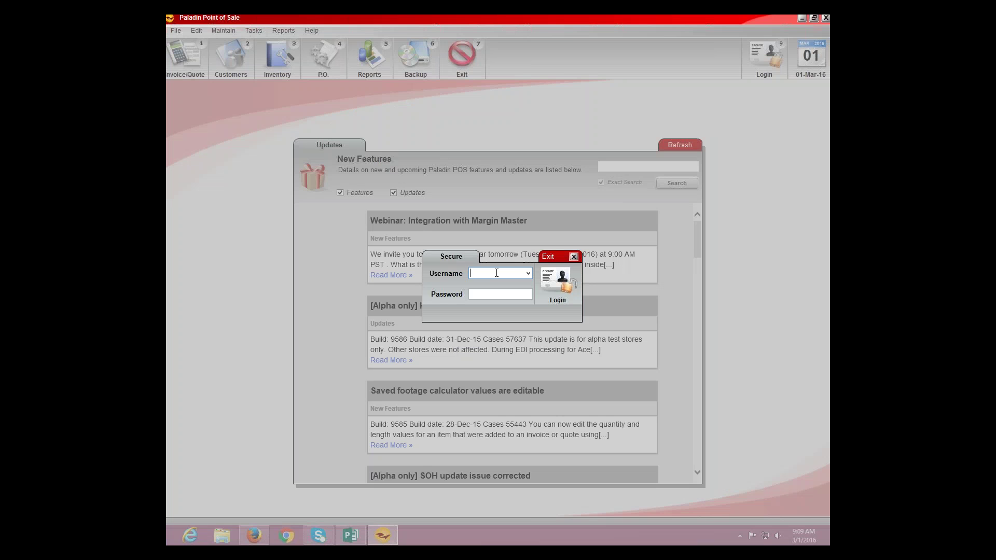
Step: Enter the support user's username and password at the login prompt
text(1)
key(Tab)
text(*******)
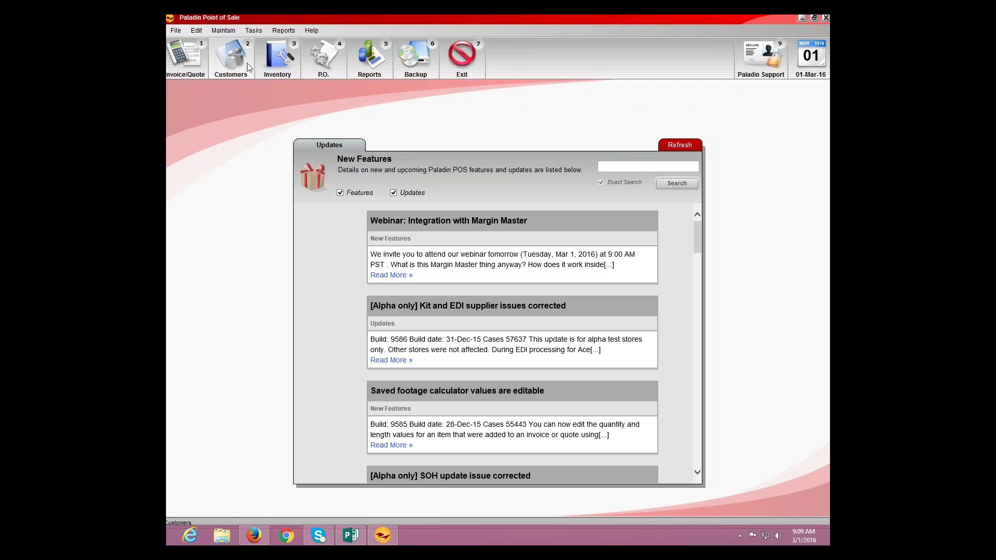
Step: Open the Data Viewer's Margin Master tab and browse for the import file in the Export folder
click(224, 33)
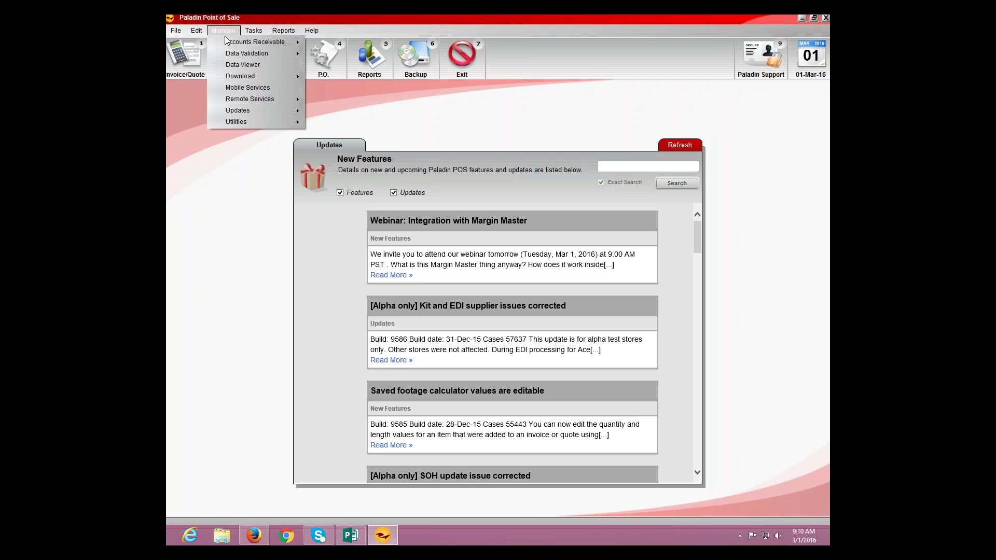
click(226, 65)
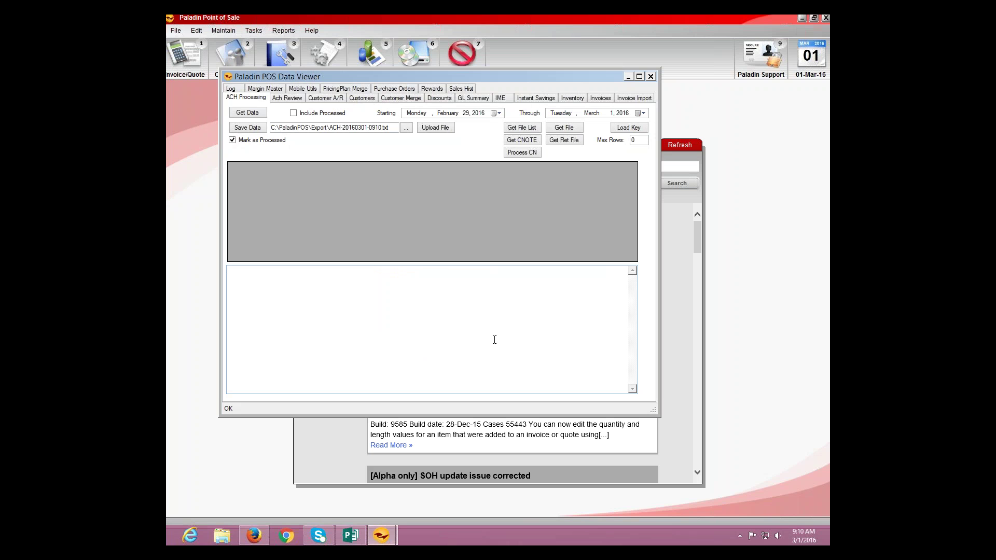
click(261, 90)
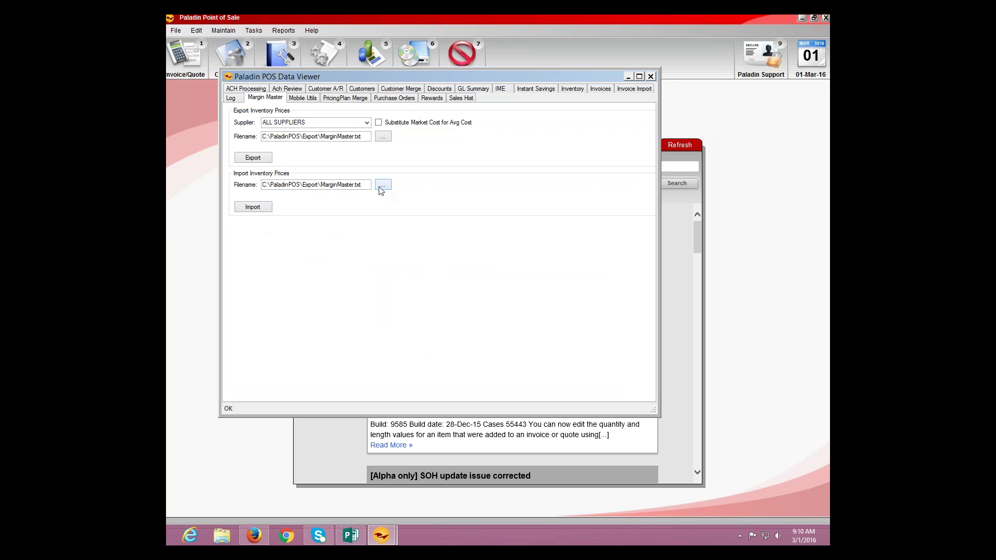
click(383, 186)
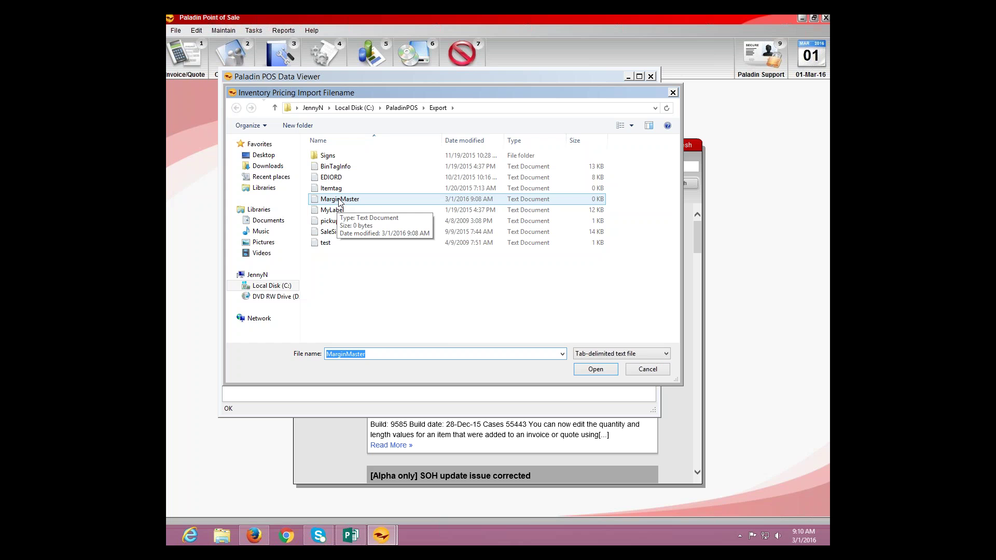
Step: Close the Inventory Pricing Import Filename dialog and the Paladin POS Data Viewer window
click(673, 93)
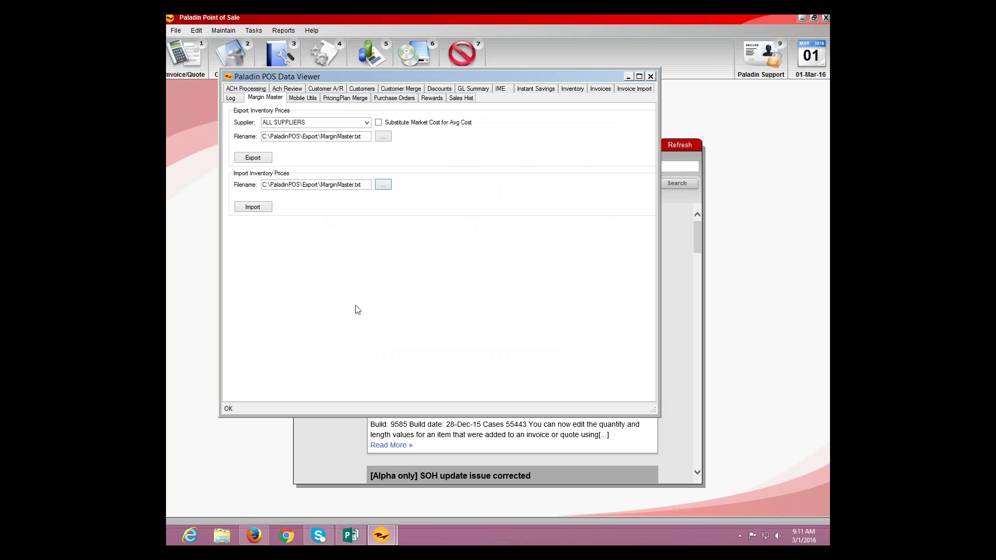
click(650, 76)
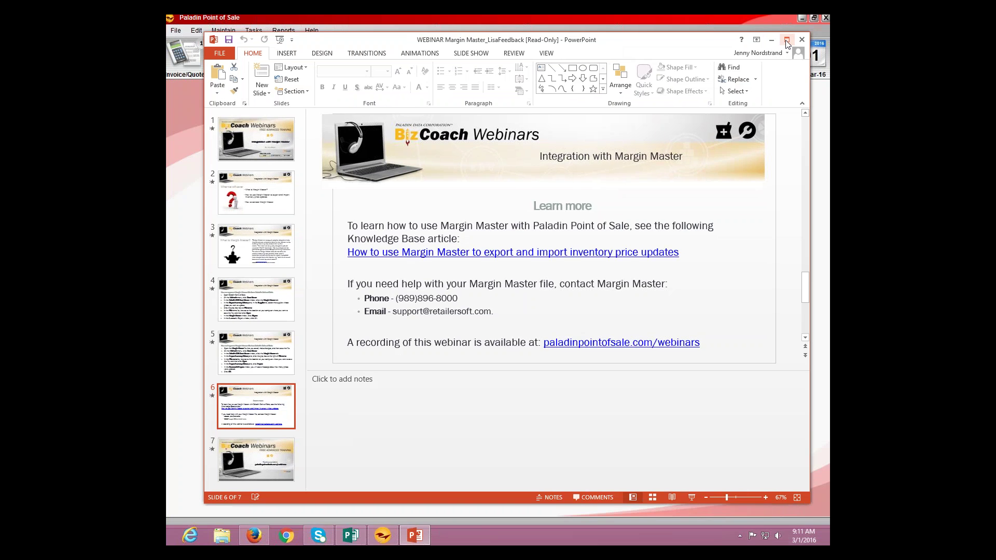
Step: Maximize the PowerPoint window showing slide 6, 'Learn more'
click(786, 39)
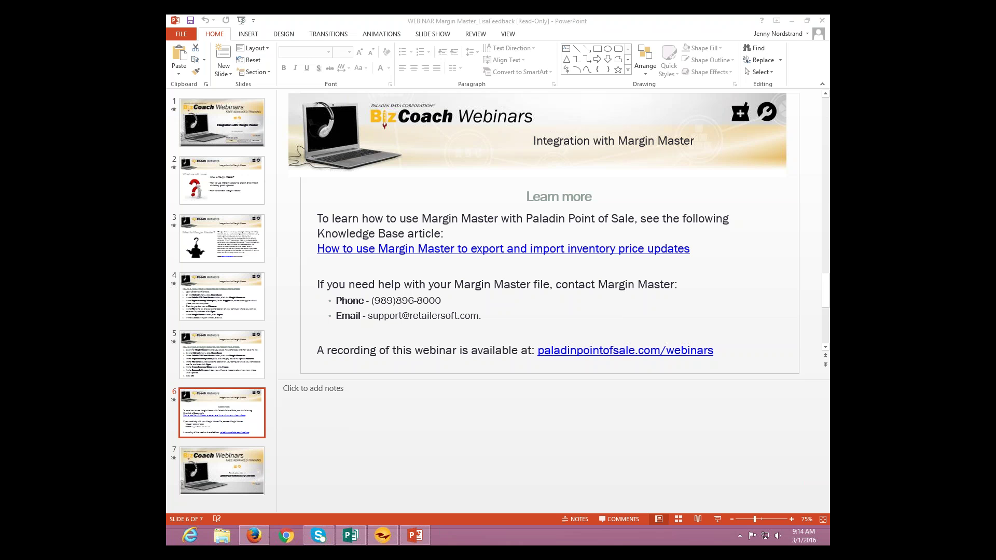
click(645, 22)
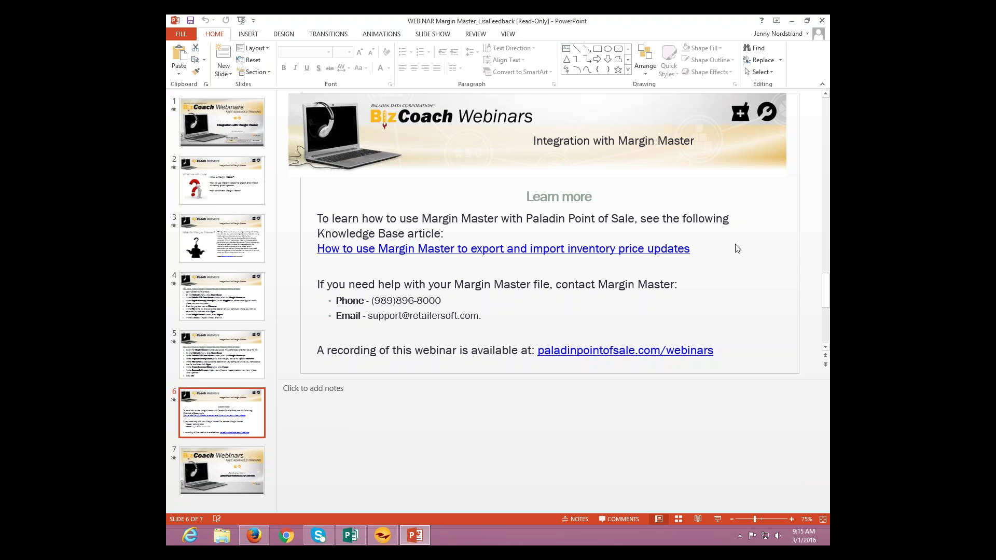